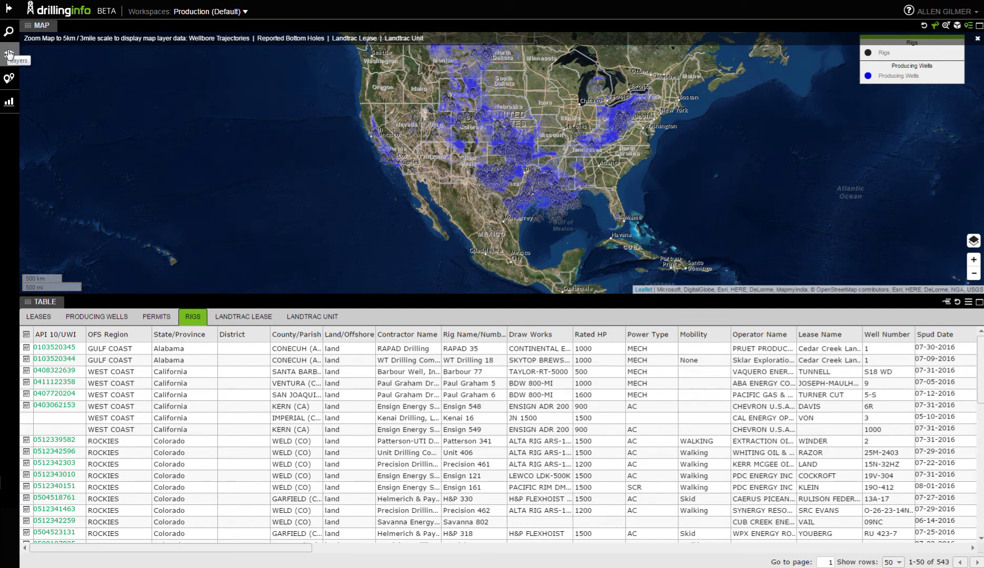
Set the Rigs layer to full opacity, then lower it slightly.
left_click(9, 54)
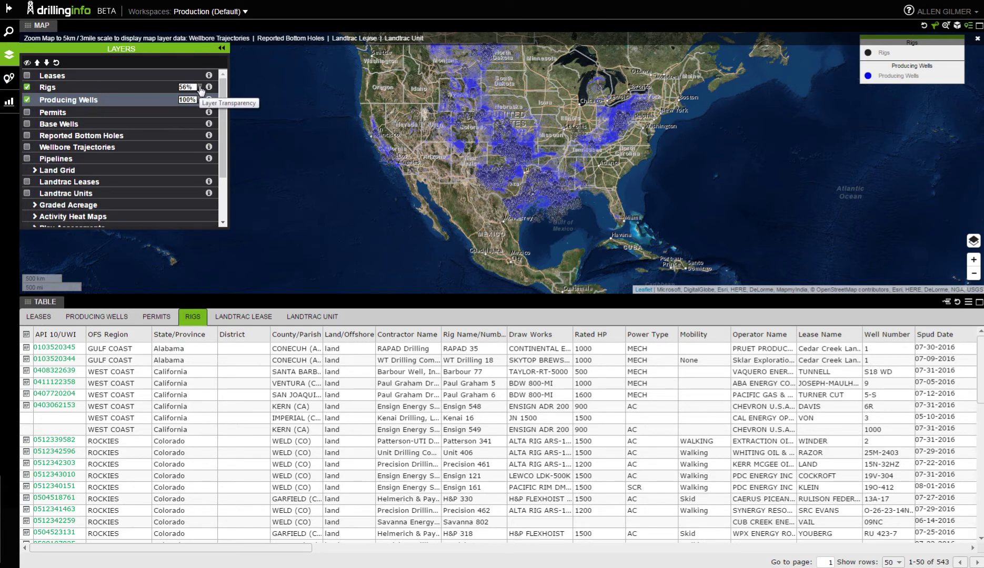
left_click(200, 88)
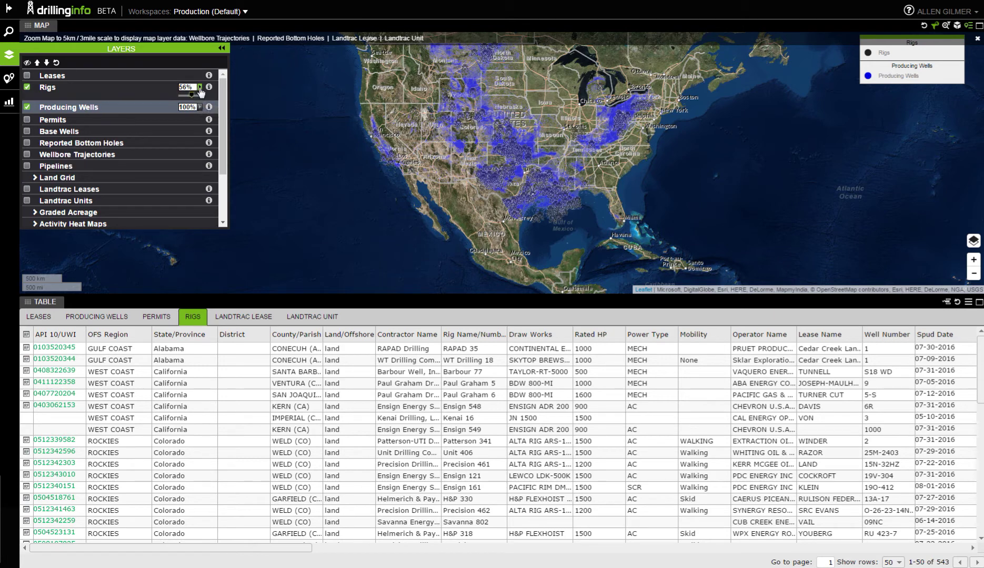
left_click_drag(192, 97, 208, 101)
left_click_drag(208, 102, 193, 98)
left_click(199, 88)
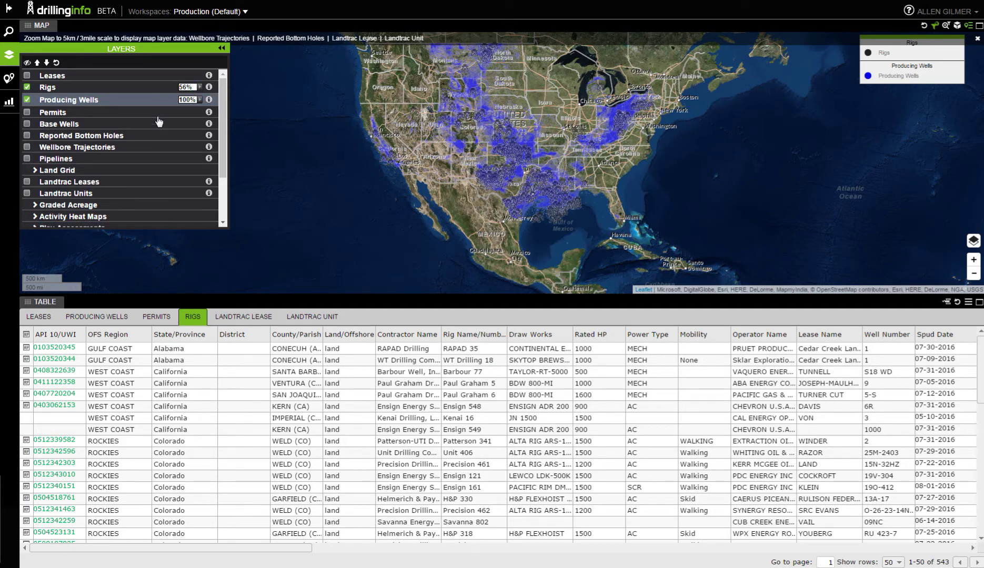
Test moving Producing Wells above Rigs, then restore it beneath Rigs; bring up grouping options.
left_click_drag(155, 99, 153, 82)
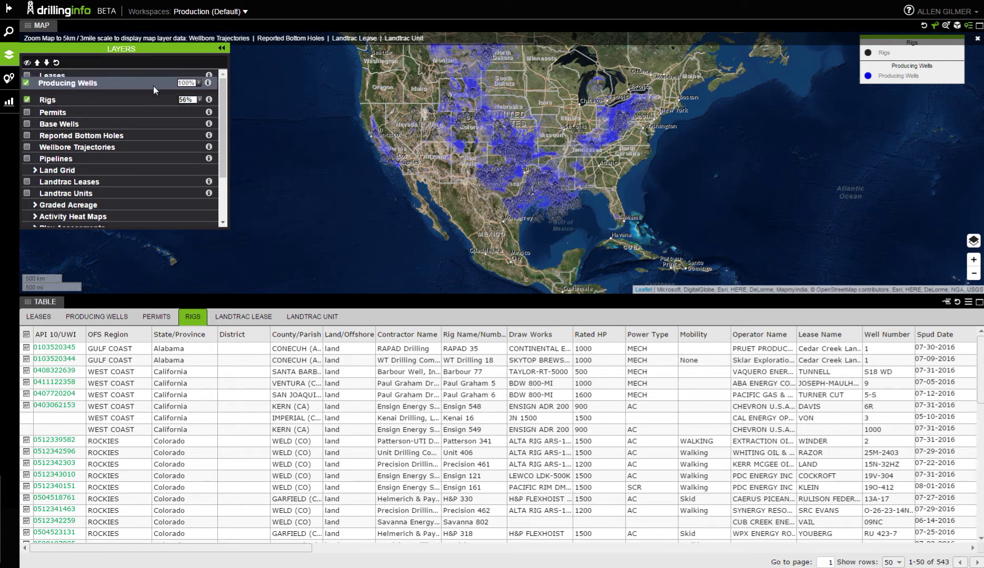
left_click_drag(153, 82, 156, 90)
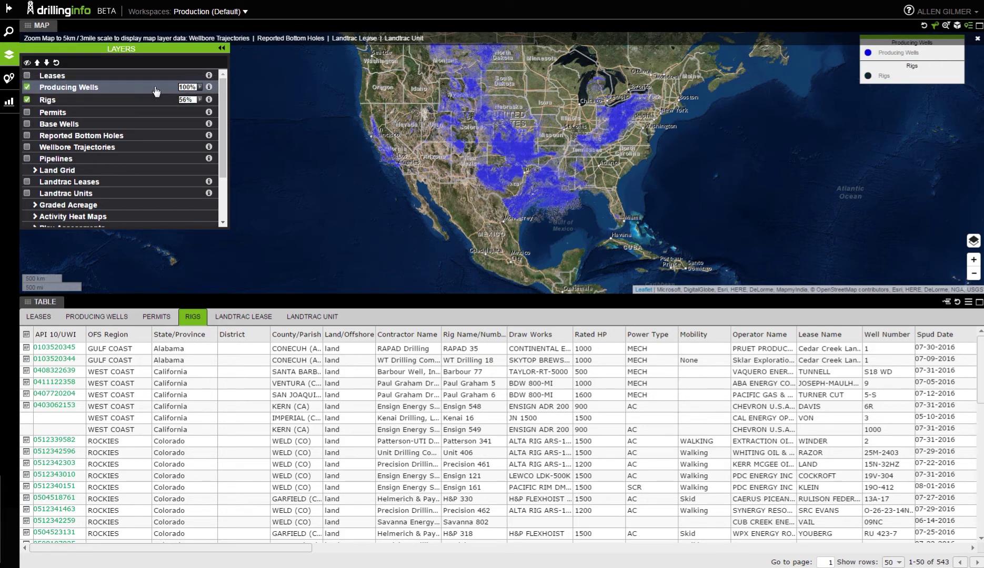
left_click_drag(156, 92, 155, 113)
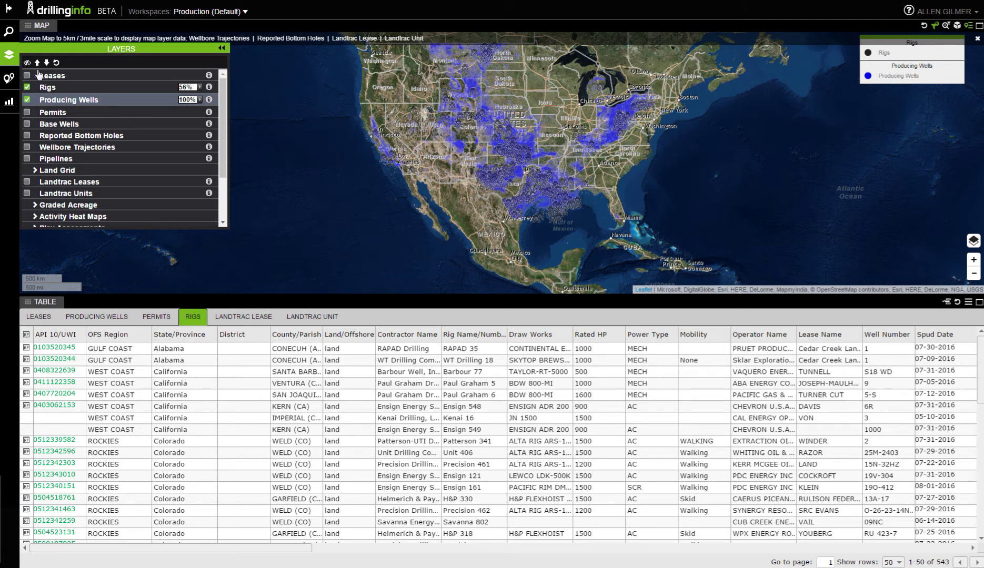
left_click(9, 33)
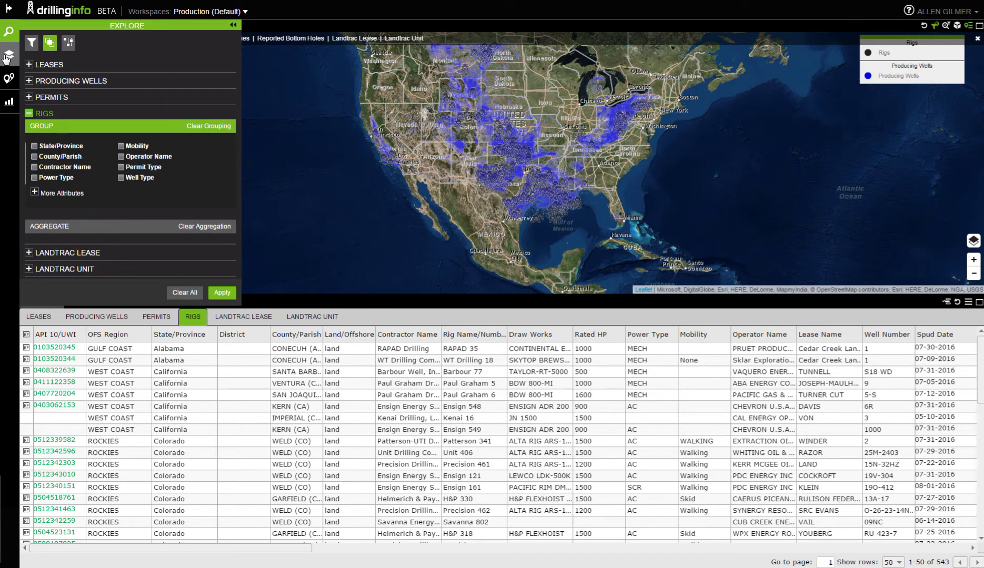
Hide the Producing Wells layer and return to the explorer's Group view after checking Filter.
left_click(9, 54)
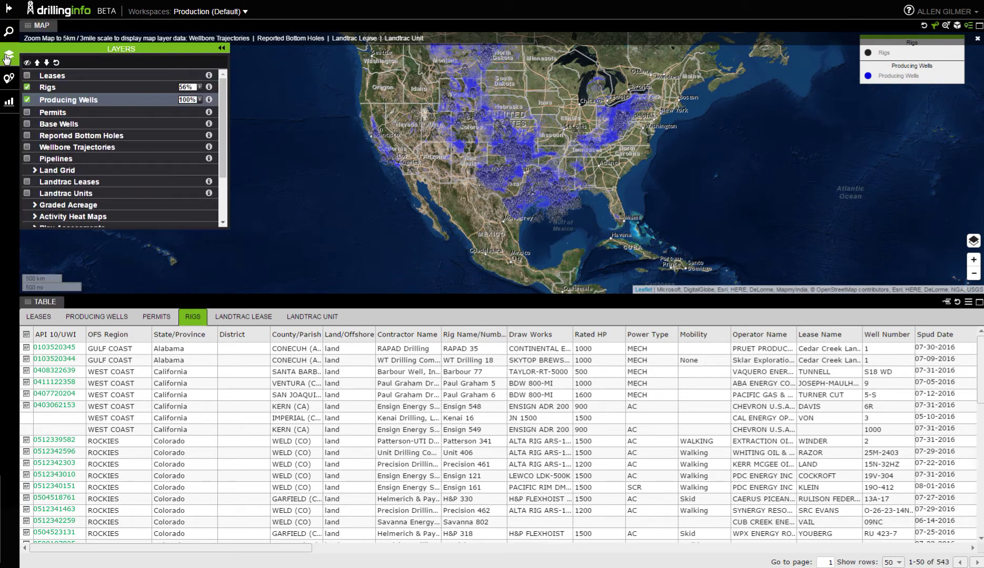
left_click(26, 100)
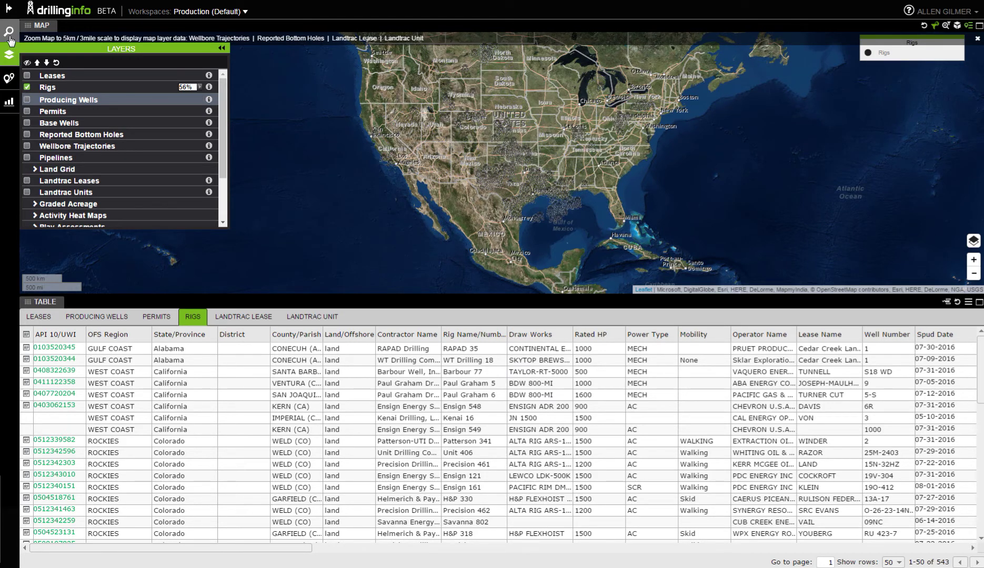
left_click(10, 35)
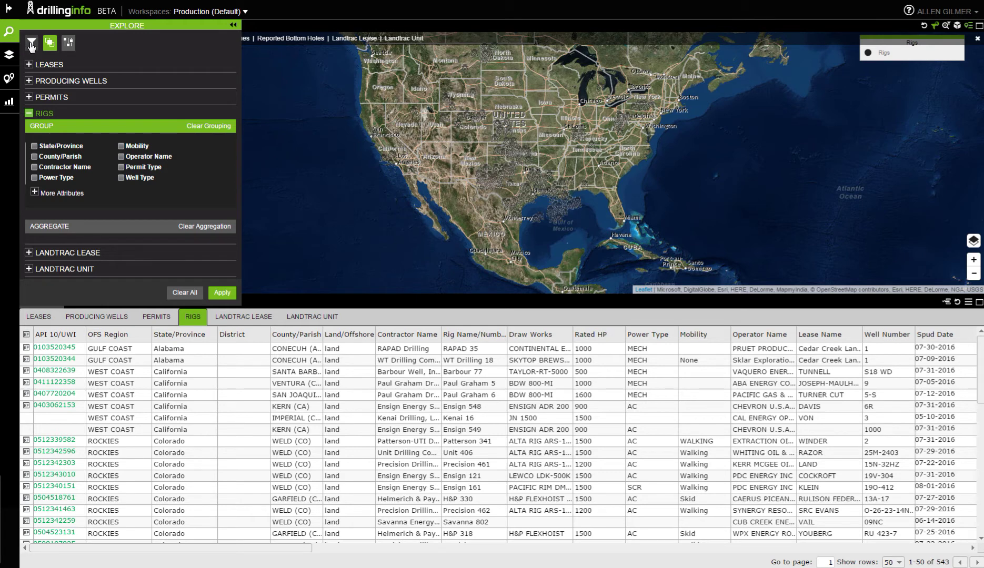
left_click(32, 47)
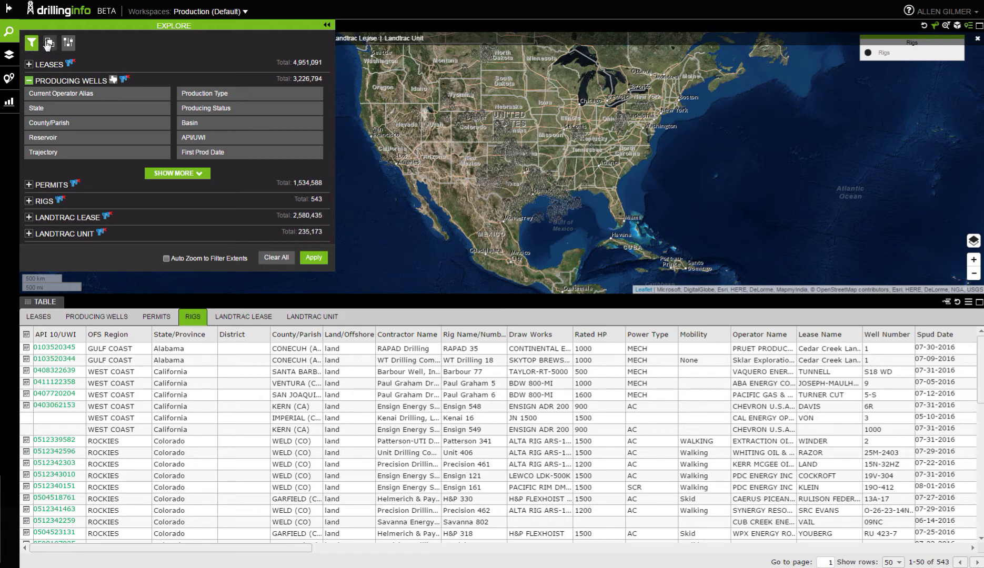
left_click(51, 46)
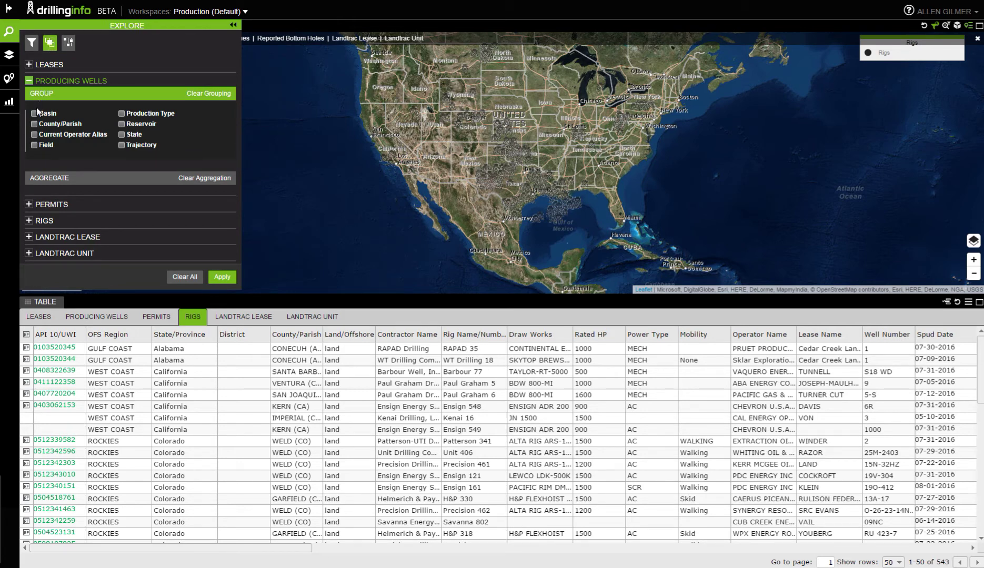
Group the rigs table by Operator Name then State/Province and apply it.
left_click(44, 222)
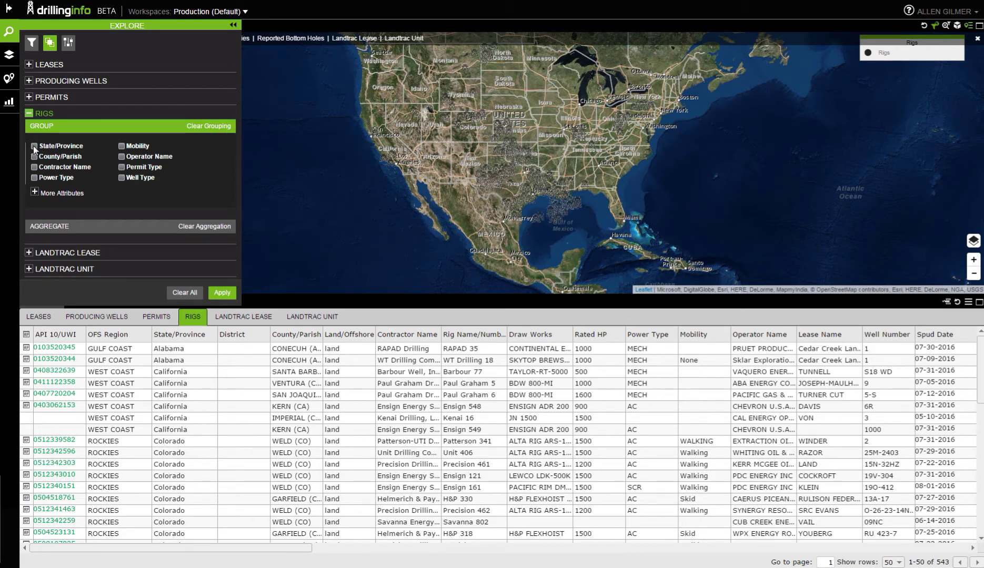
left_click(122, 157)
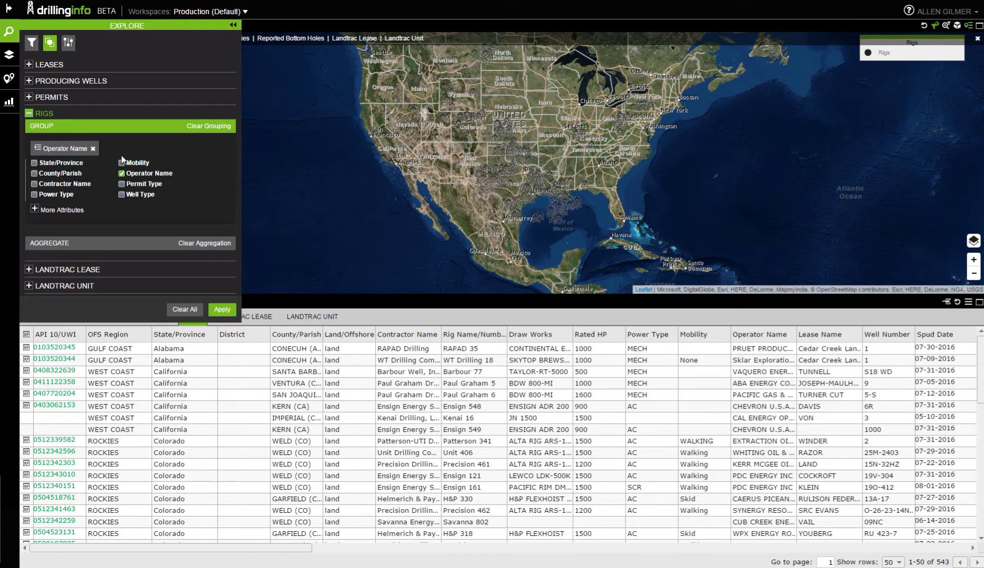
left_click(33, 163)
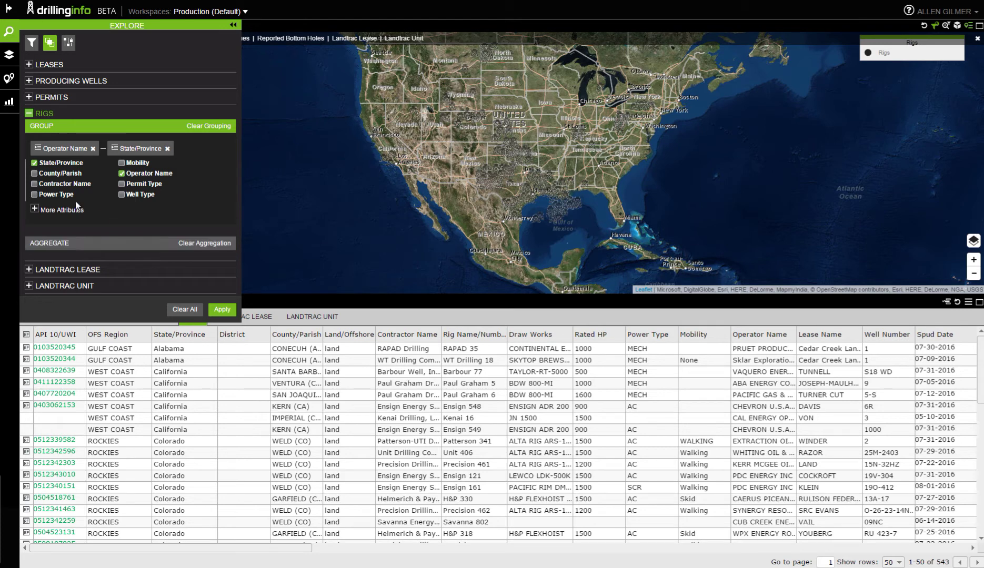
left_click(222, 312)
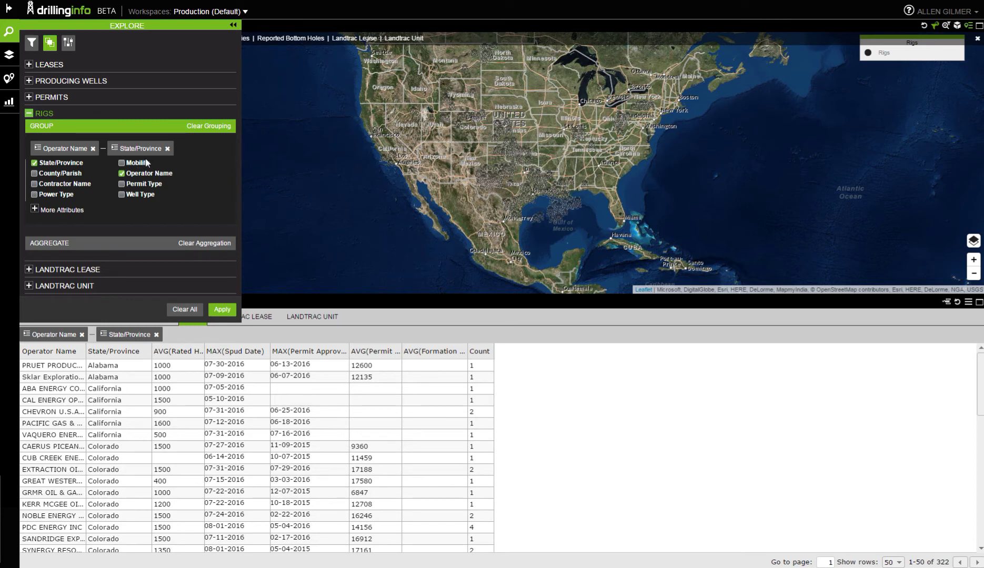
left_click(9, 102)
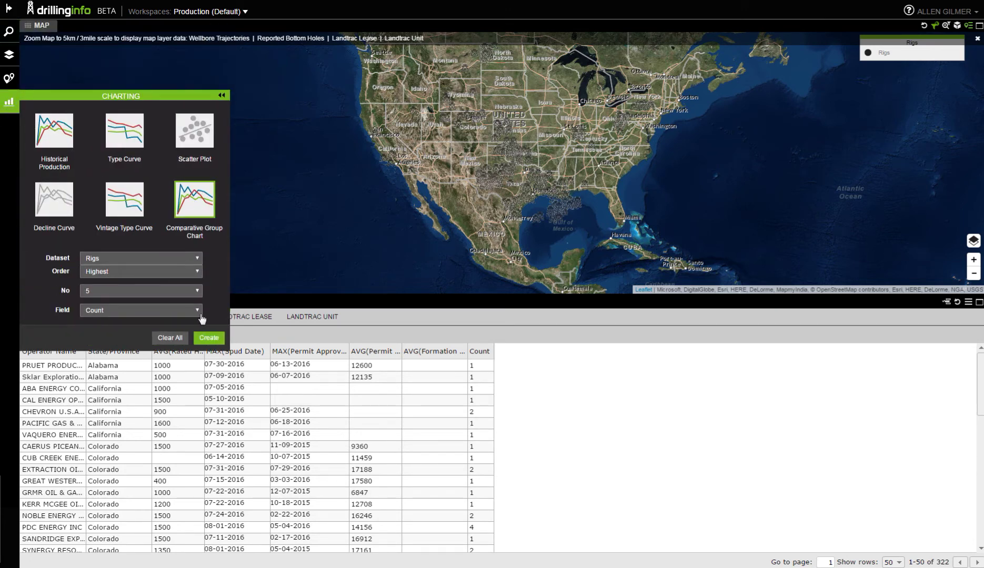
left_click(210, 339)
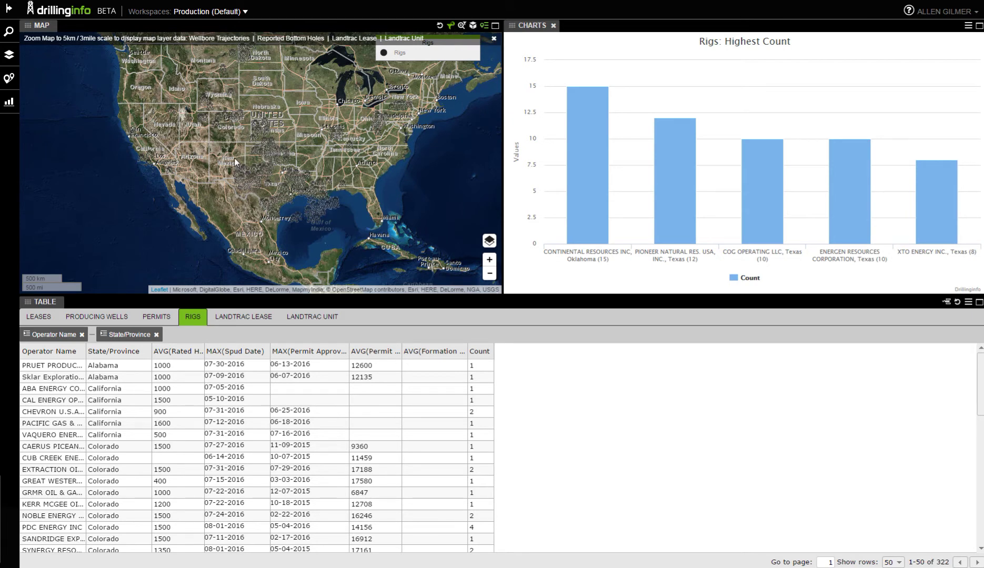
left_click_drag(247, 173, 263, 182)
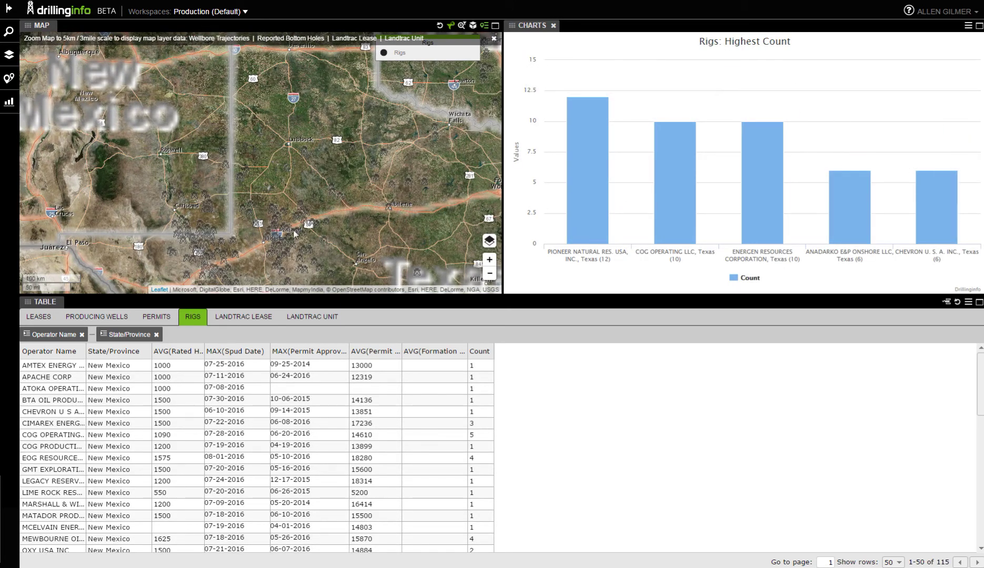
Nudge the map view over New Mexico/West Texas and reopen the rig grouping options.
left_click_drag(357, 218, 347, 199)
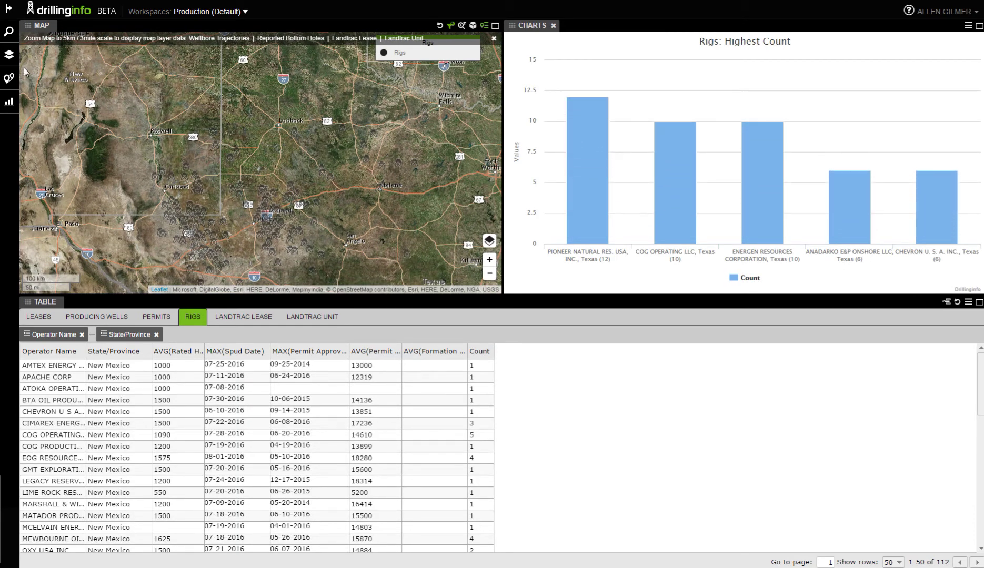
left_click(9, 33)
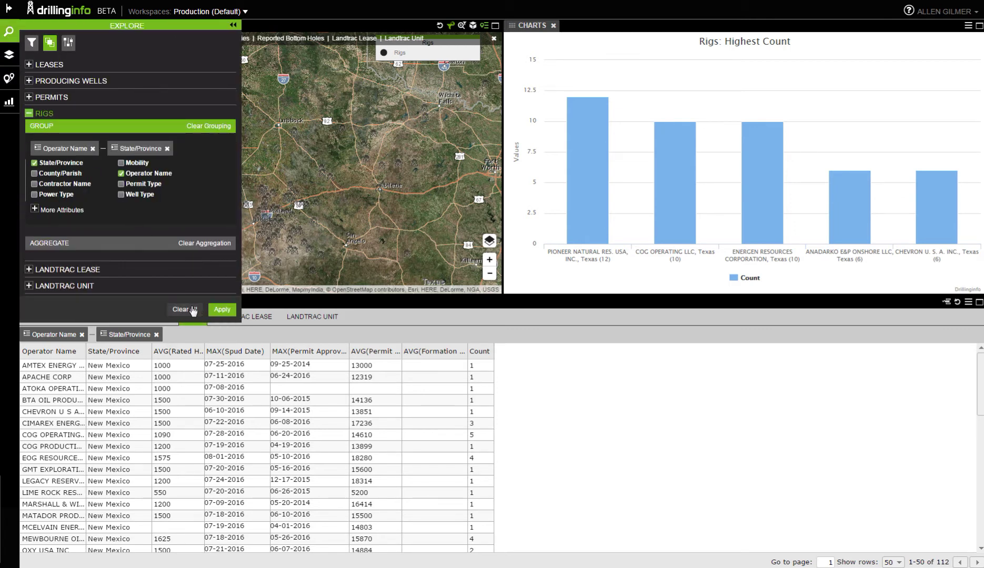
Clear the state grouping and regroup rigs by Operator Name and Contractor Name.
left_click(190, 310)
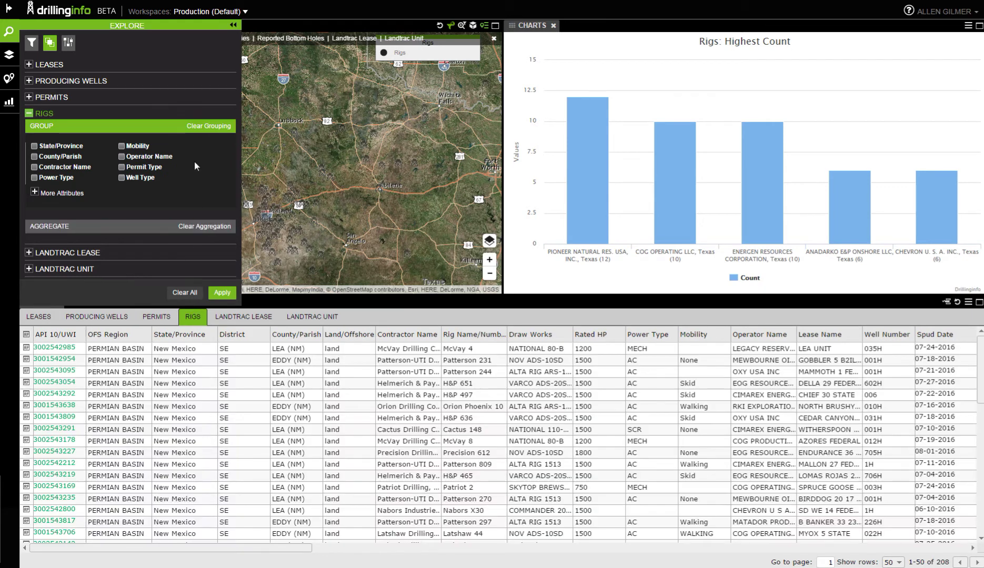
left_click(121, 157)
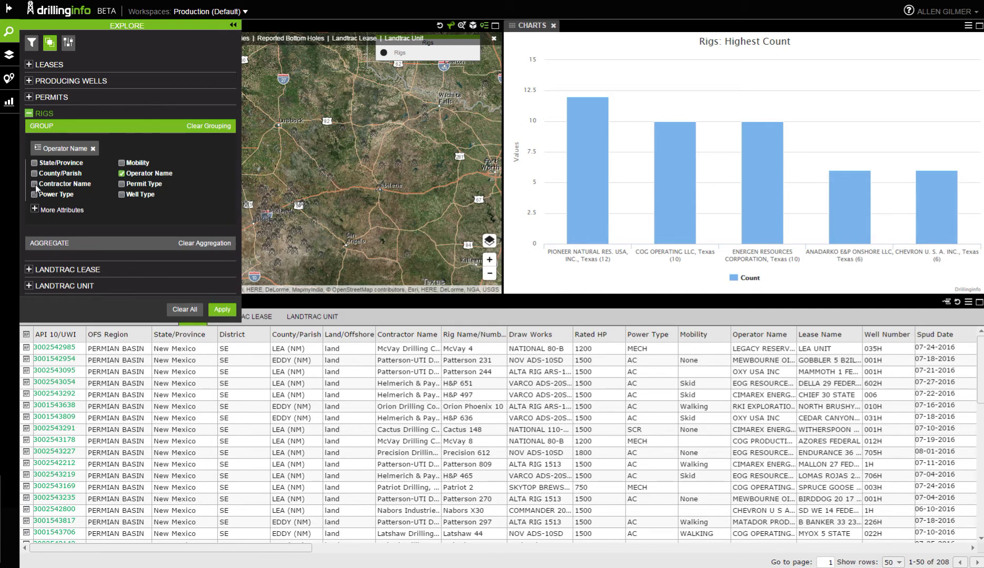
left_click(33, 184)
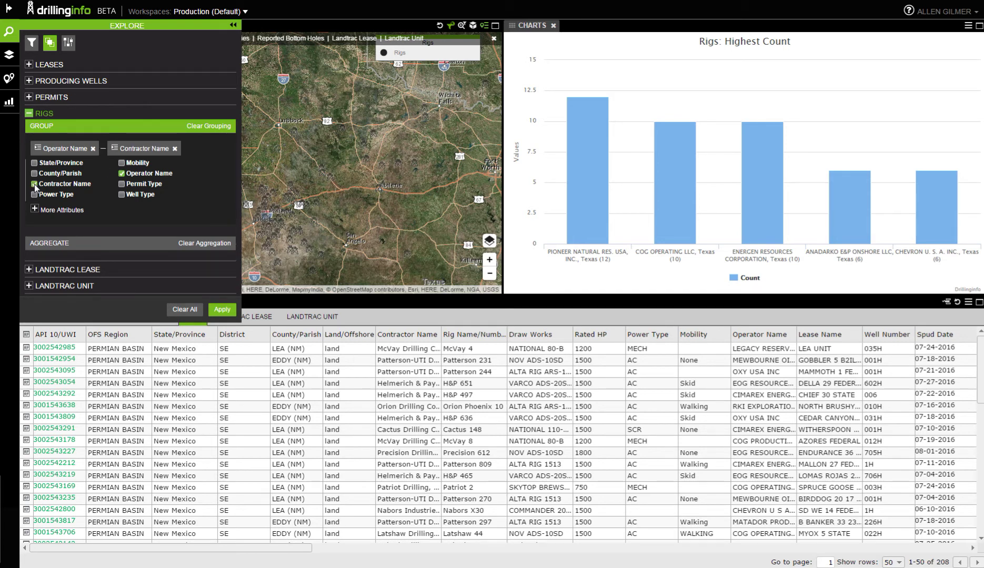
left_click(221, 310)
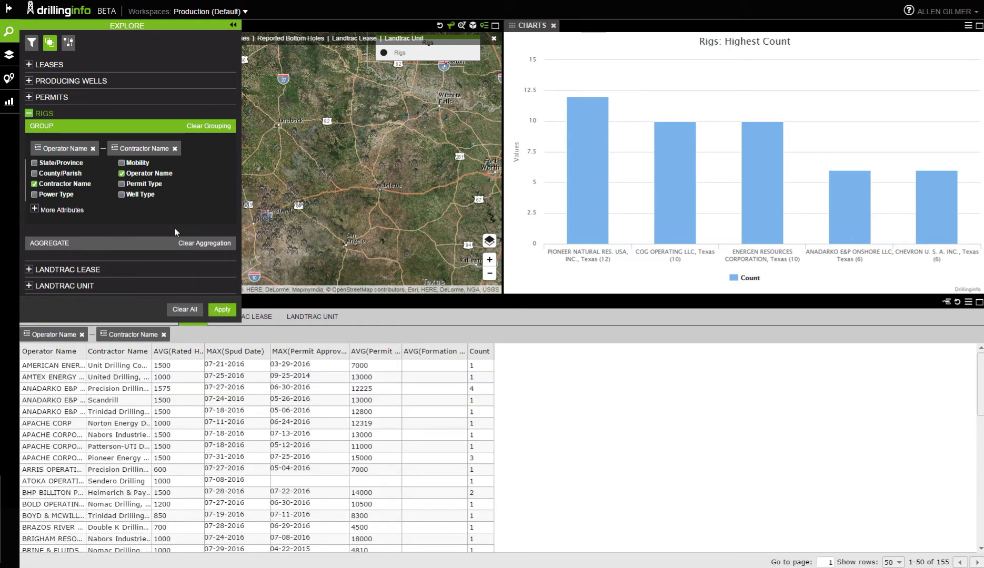
left_click(9, 101)
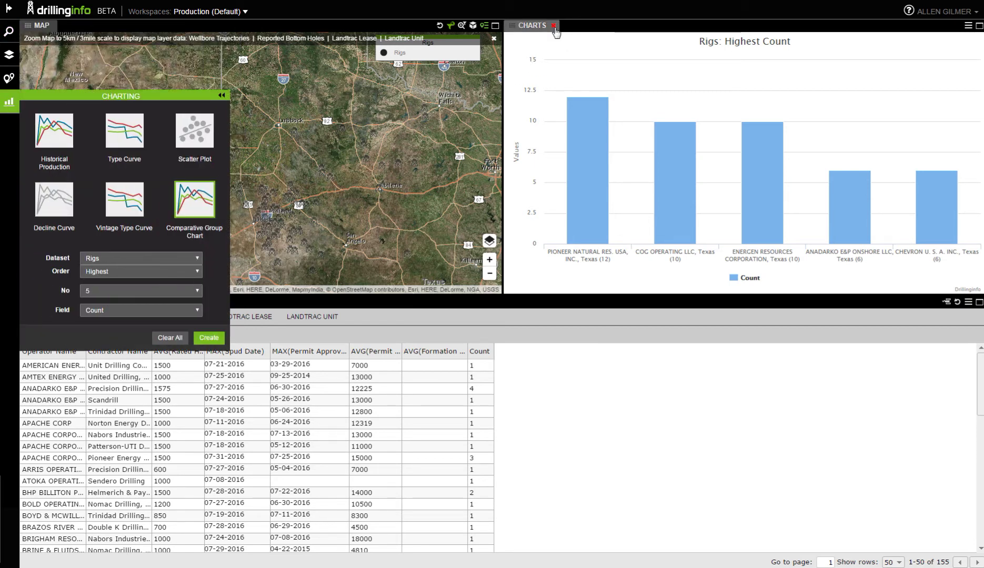
Swap the outdated chart for a comparative chart of the five highest rig counts.
left_click(554, 27)
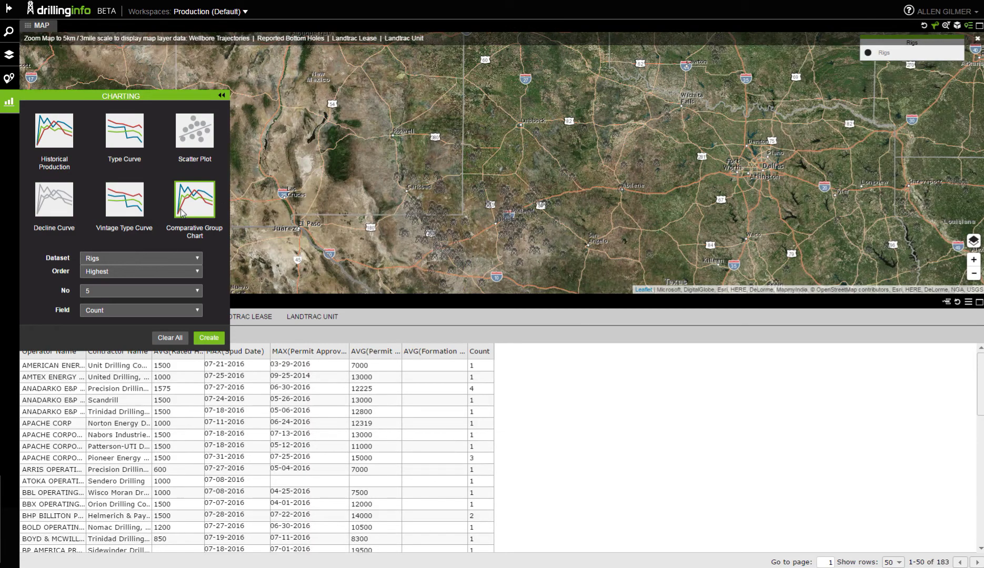
left_click(209, 338)
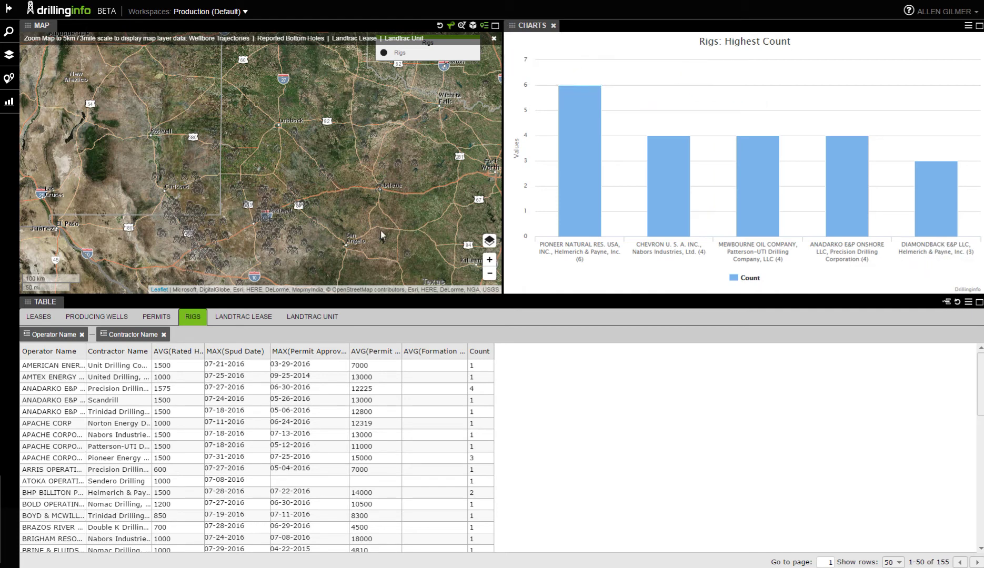
left_click(489, 273)
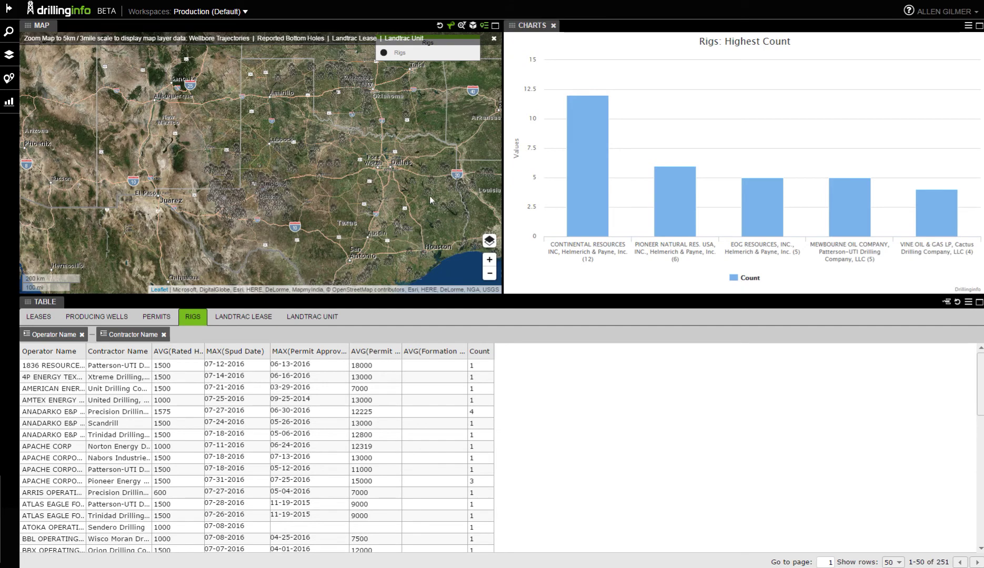
Pan the map northeast over Kansas, Missouri and Oklahoma.
left_click_drag(408, 201, 278, 230)
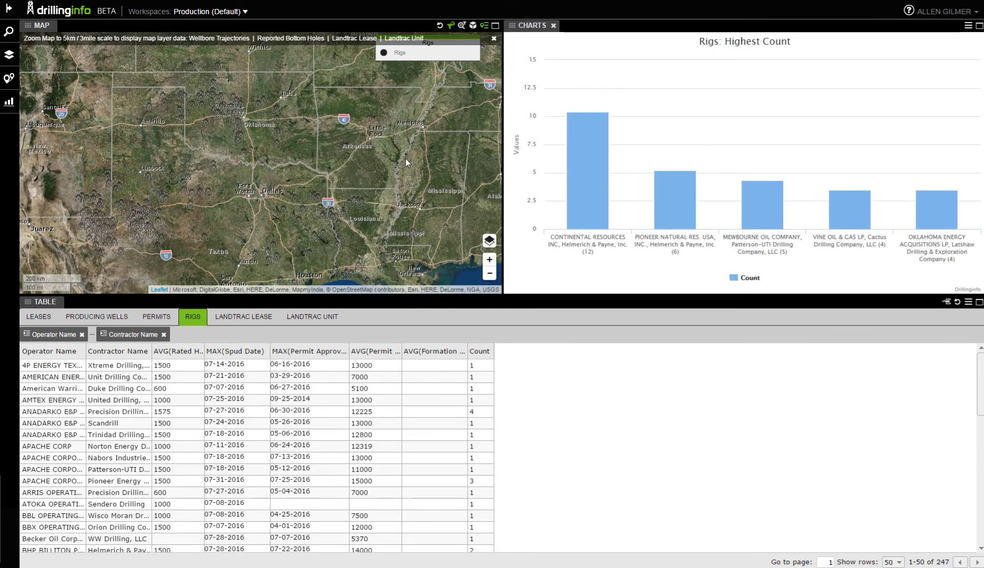
left_click_drag(427, 135, 338, 246)
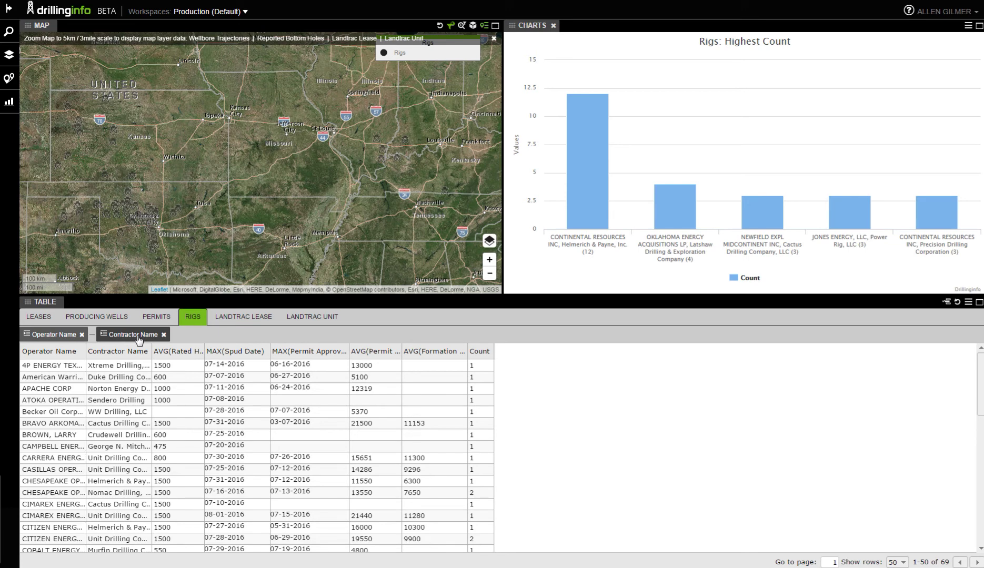
Put Contractor Name ahead of Operator Name and rebuild the highest rig-count chart.
left_click_drag(137, 337, 51, 334)
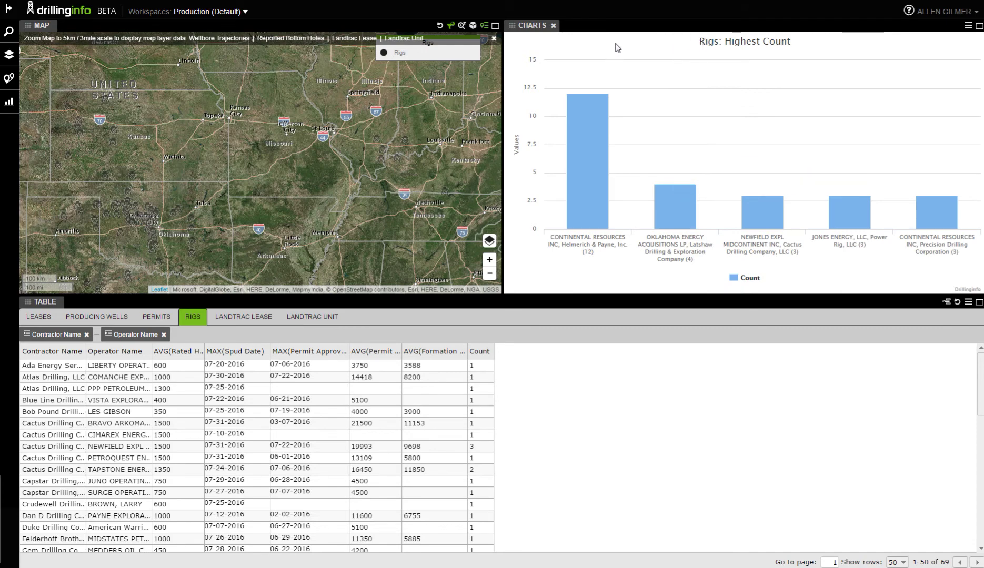
left_click(553, 25)
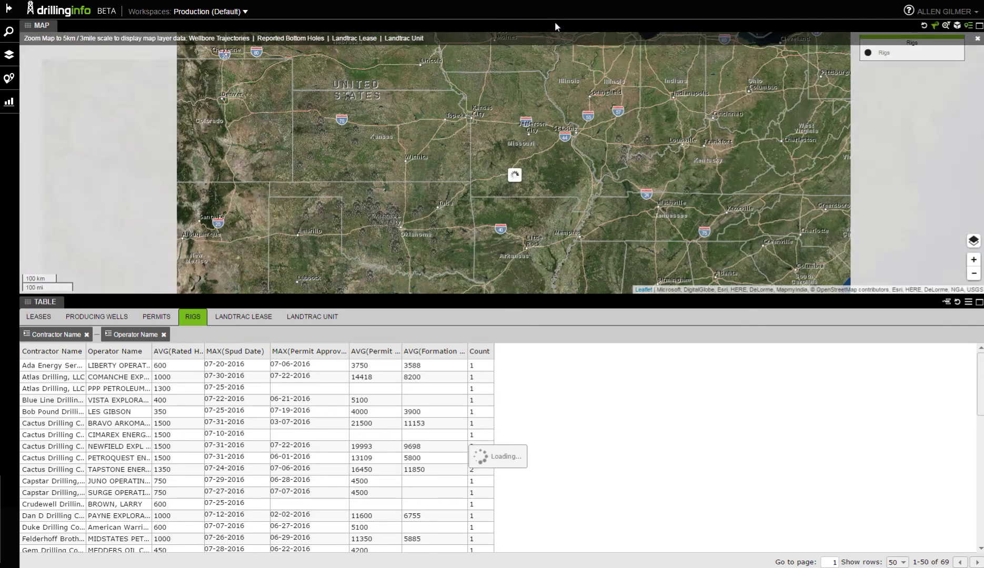
left_click(9, 101)
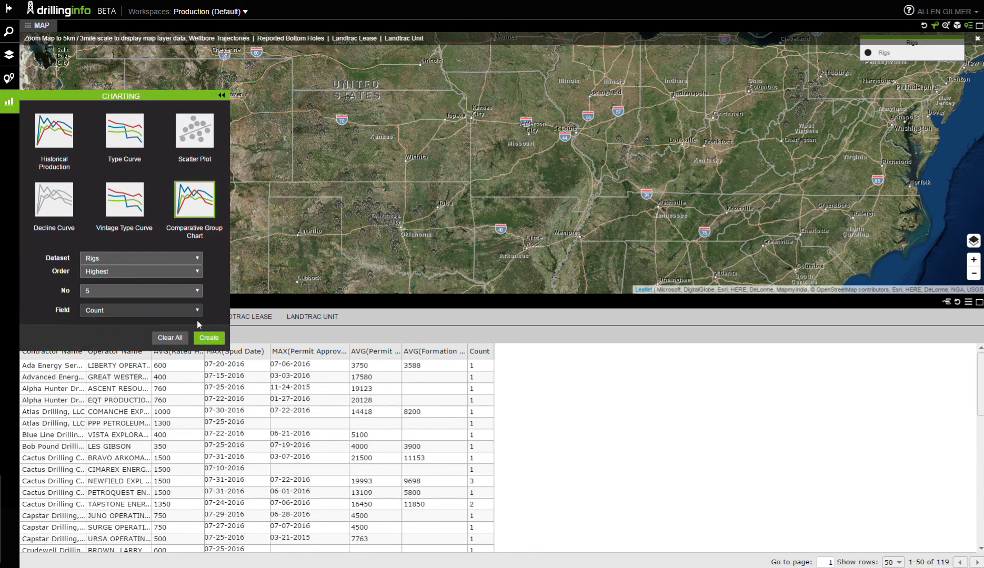
left_click(209, 338)
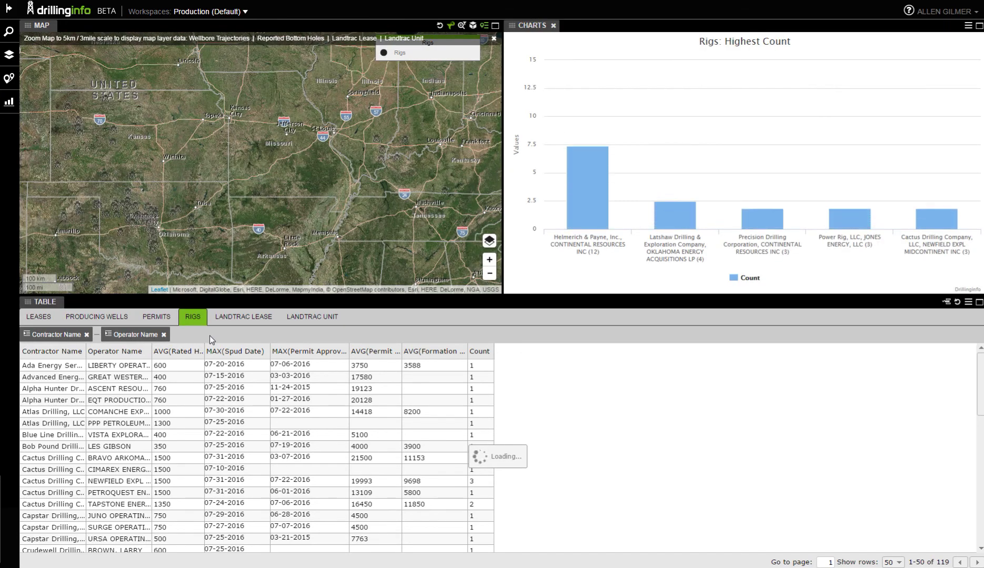